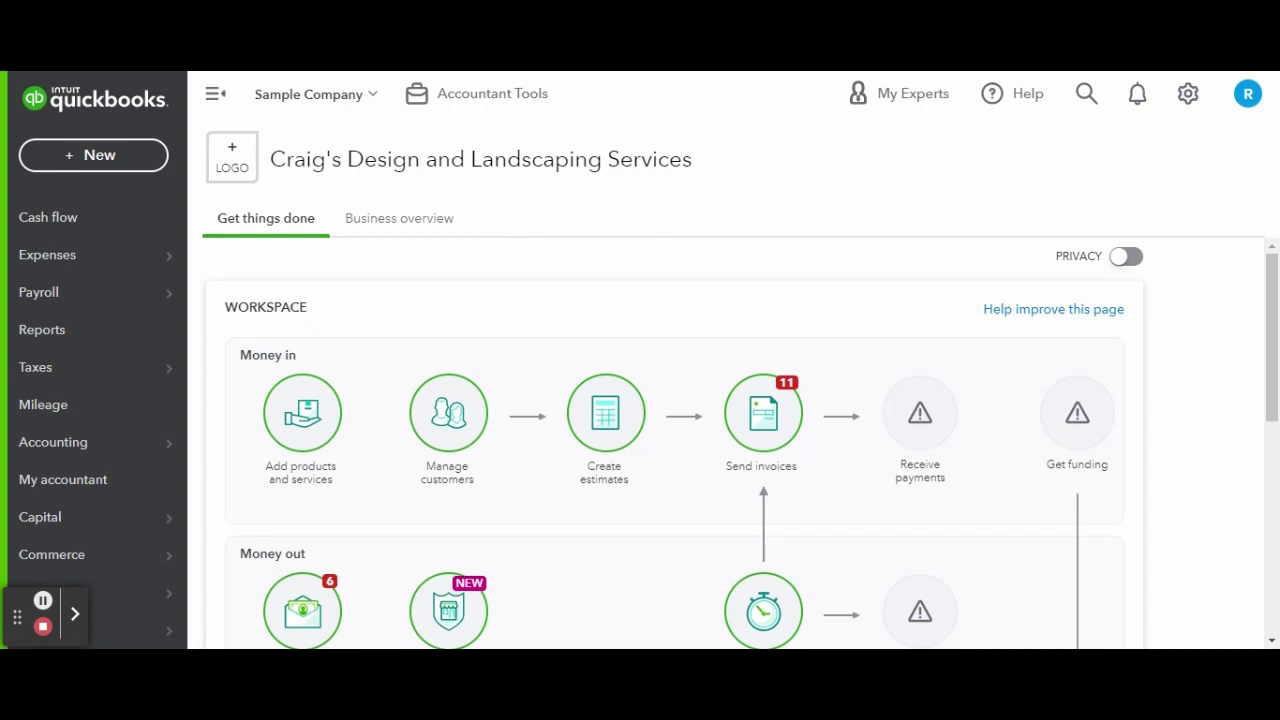
Create a new journal entry dated 12/10/2022 and set its journal number to "SBA Loan Deposit".
left_click(135, 158)
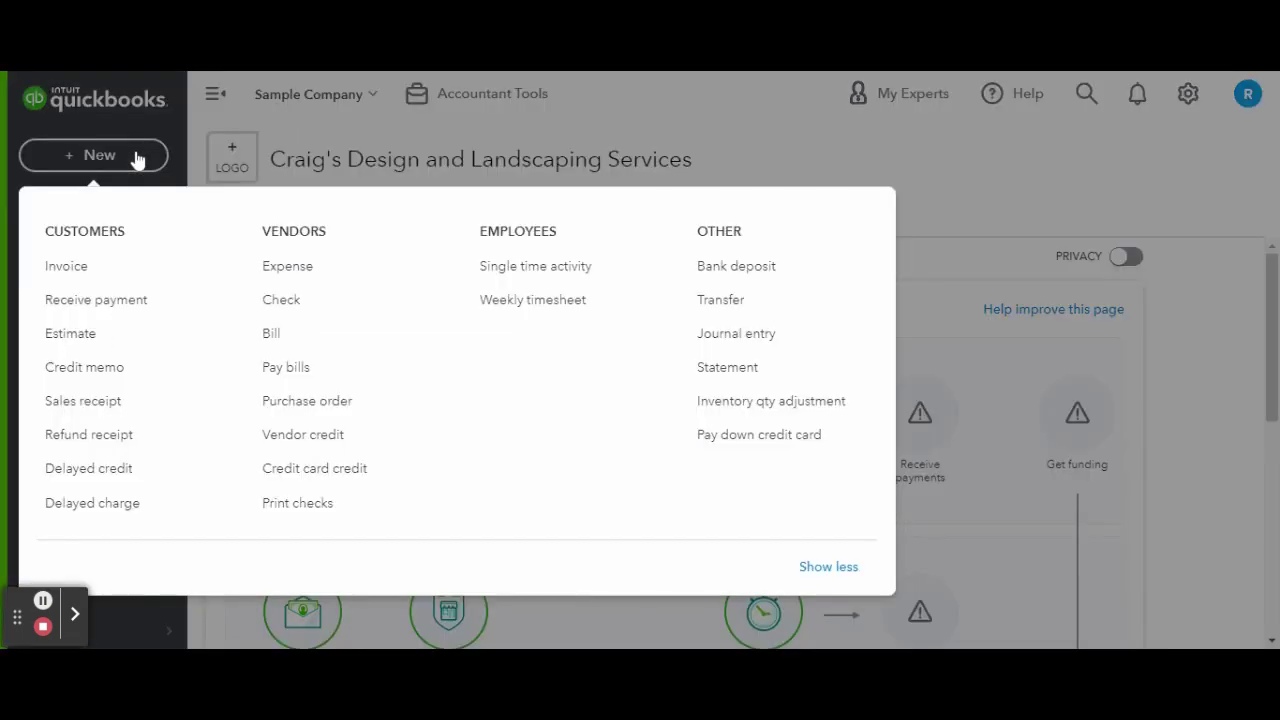
left_click(706, 354)
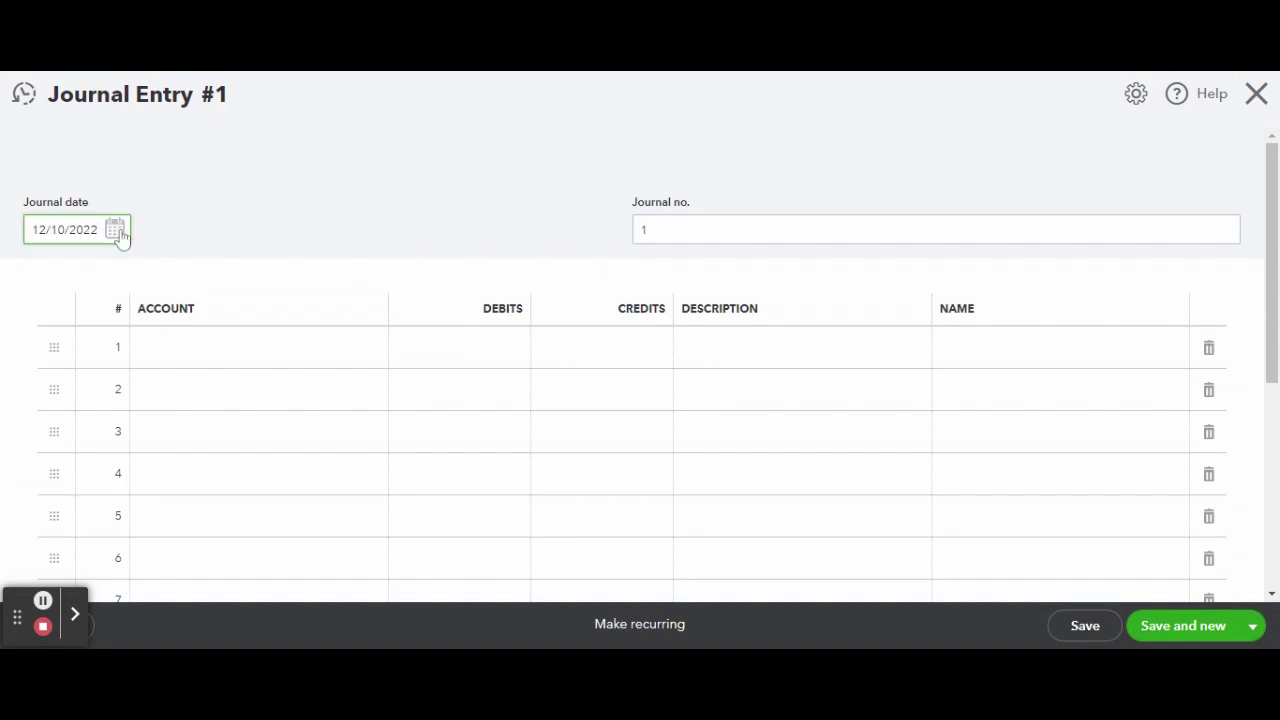
key("Tab")
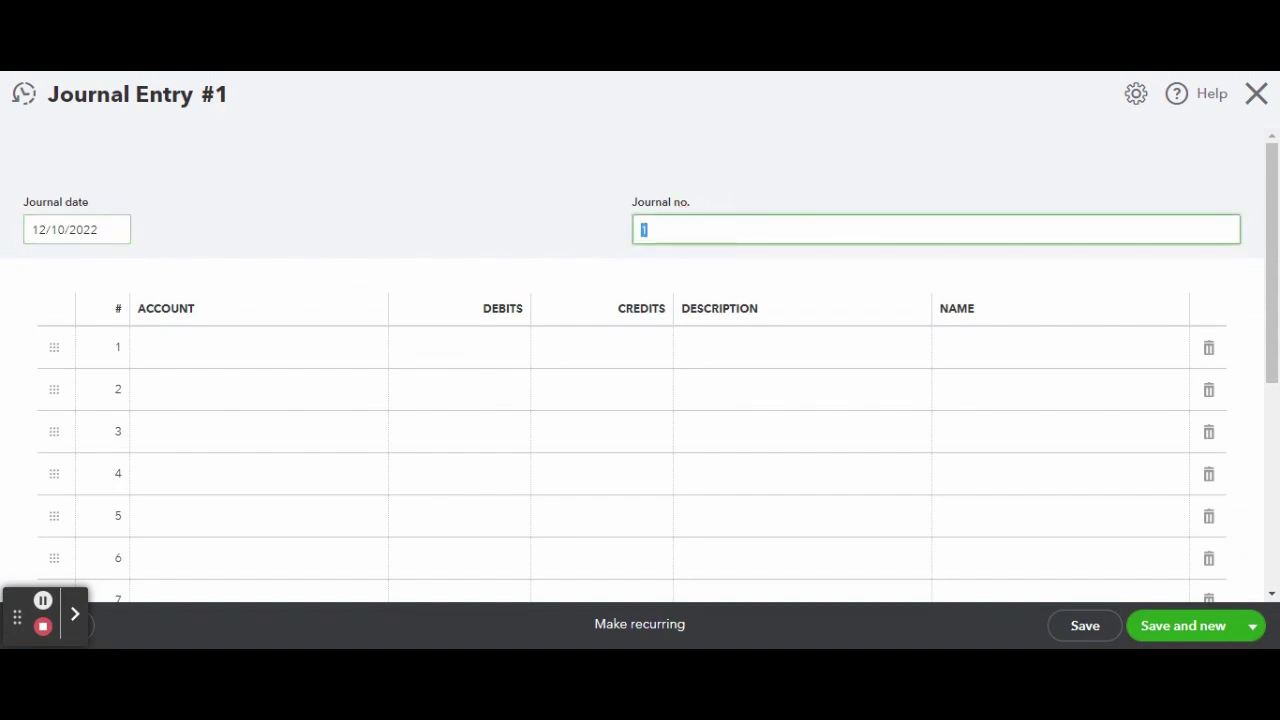
type("SBA Loan")
key("BackSpace")
key("BackSpace")
key("BackSpace")
key("BackSpace")
type("Loan D")
key("BackSpace")
type("Deposit")
left_click(532, 207)
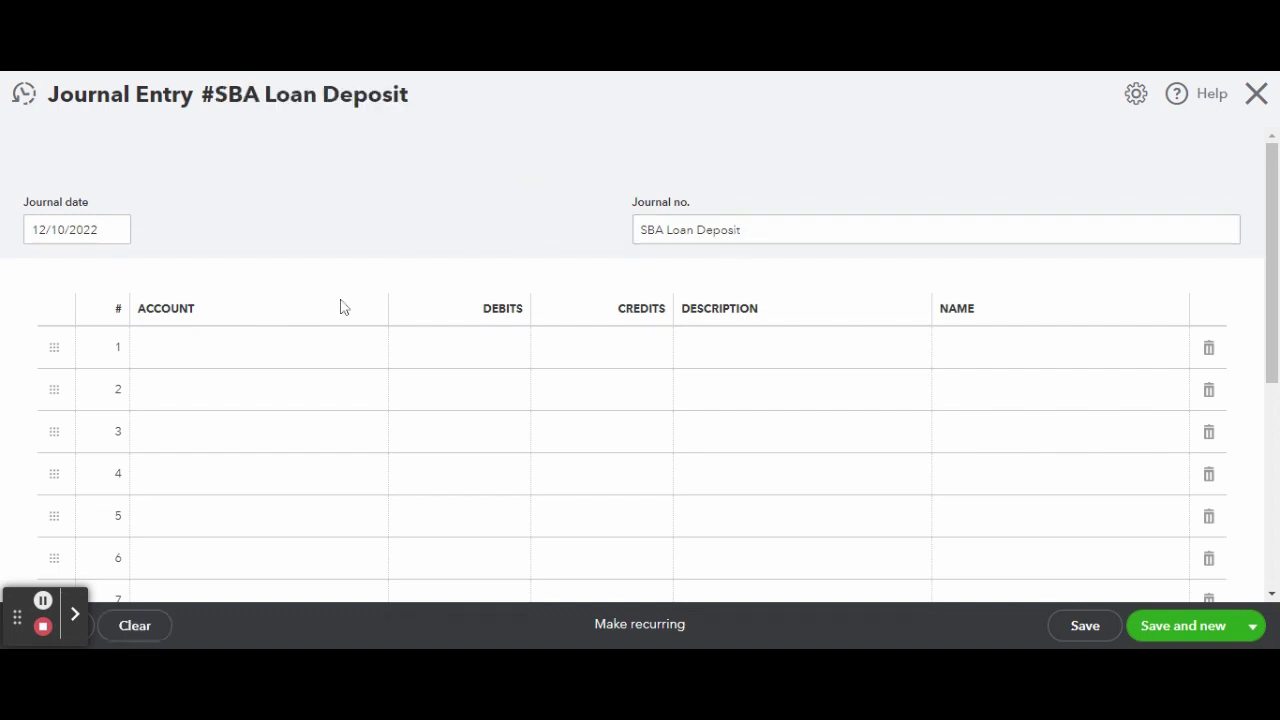
On line 1 of the journal entry, credit 120987.63 to the first listed SBA Loan long-term liability account.
left_click(253, 358)
left_click(255, 358)
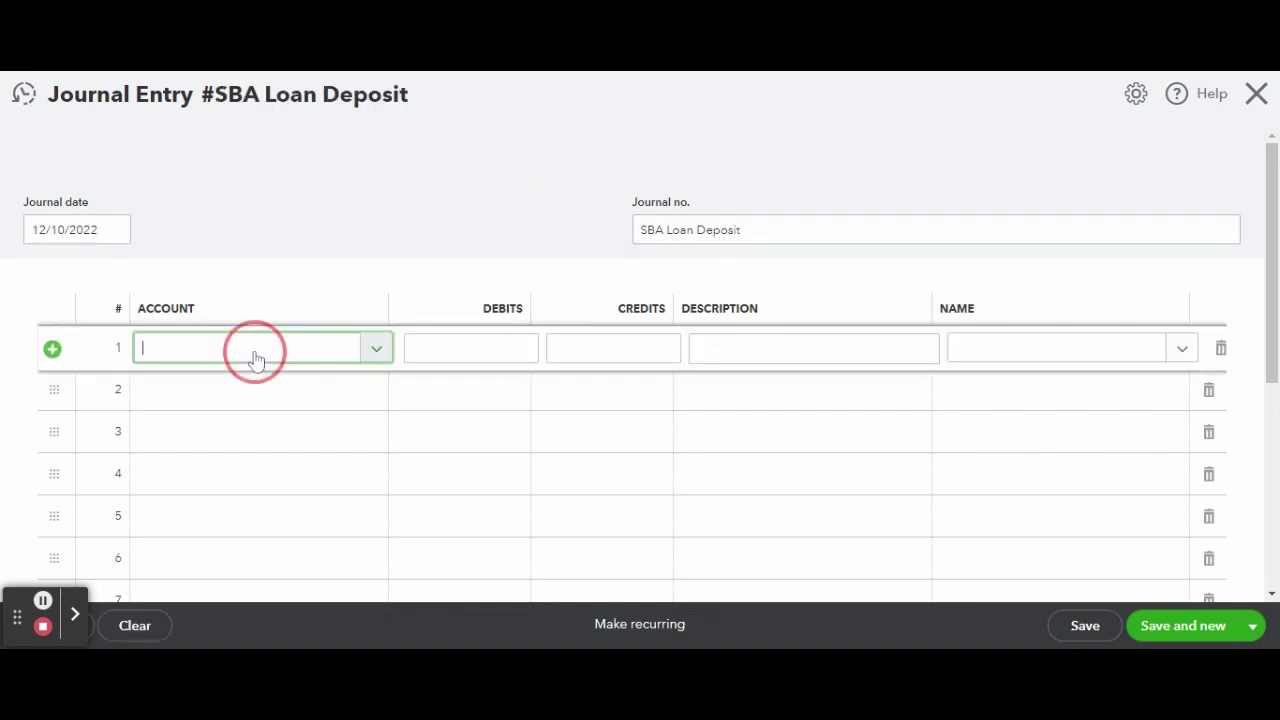
scroll(306, 196, "down", 1)
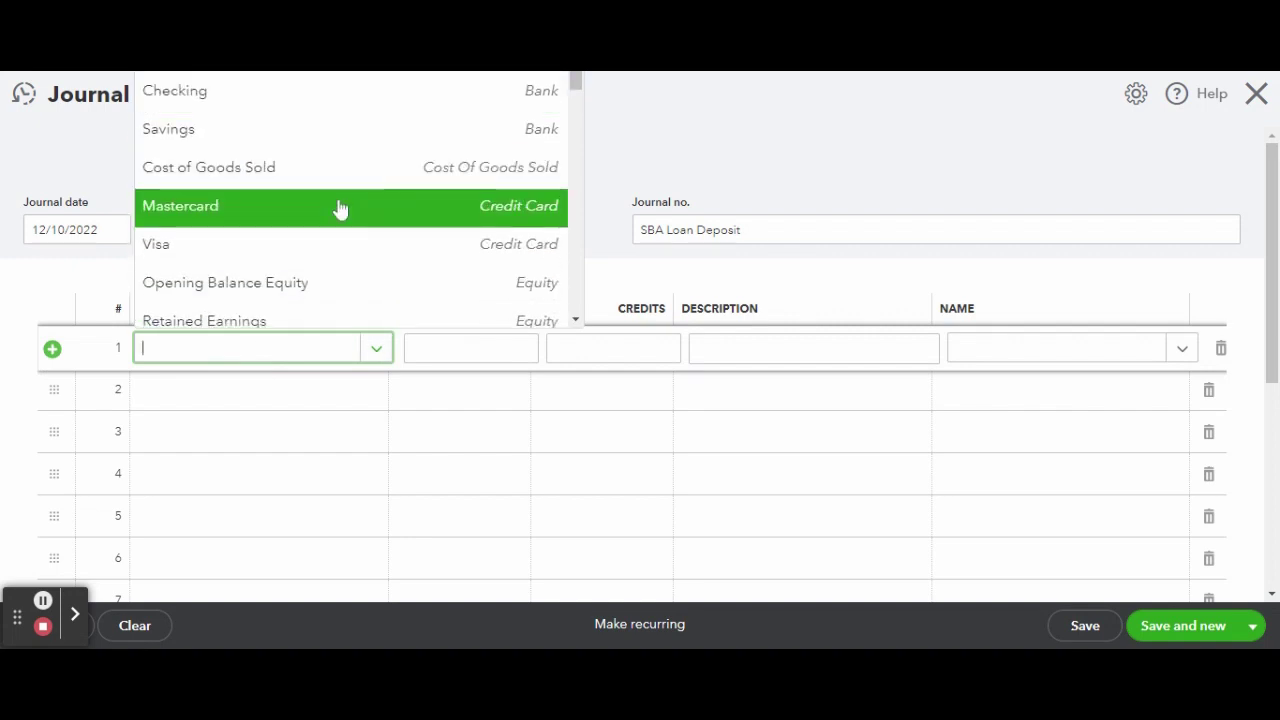
scroll(346, 185, "down", 4)
scroll(350, 182, "down", 8)
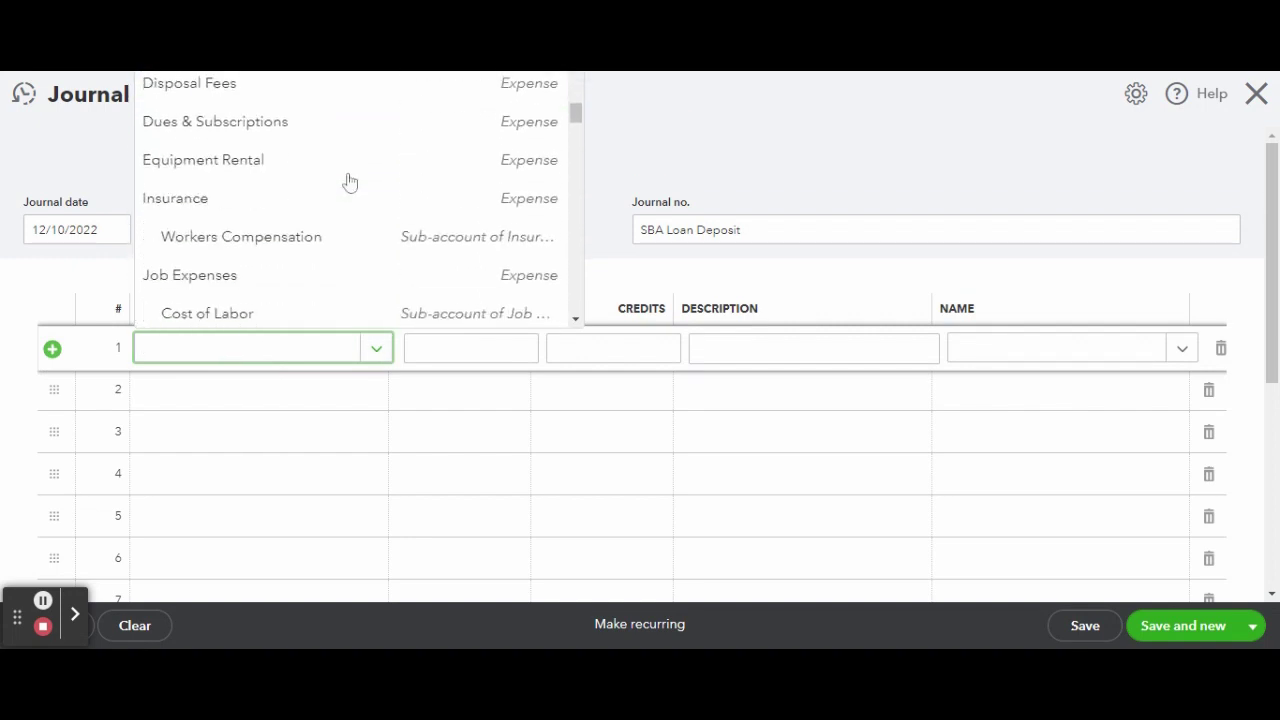
scroll(350, 182, "down", 8)
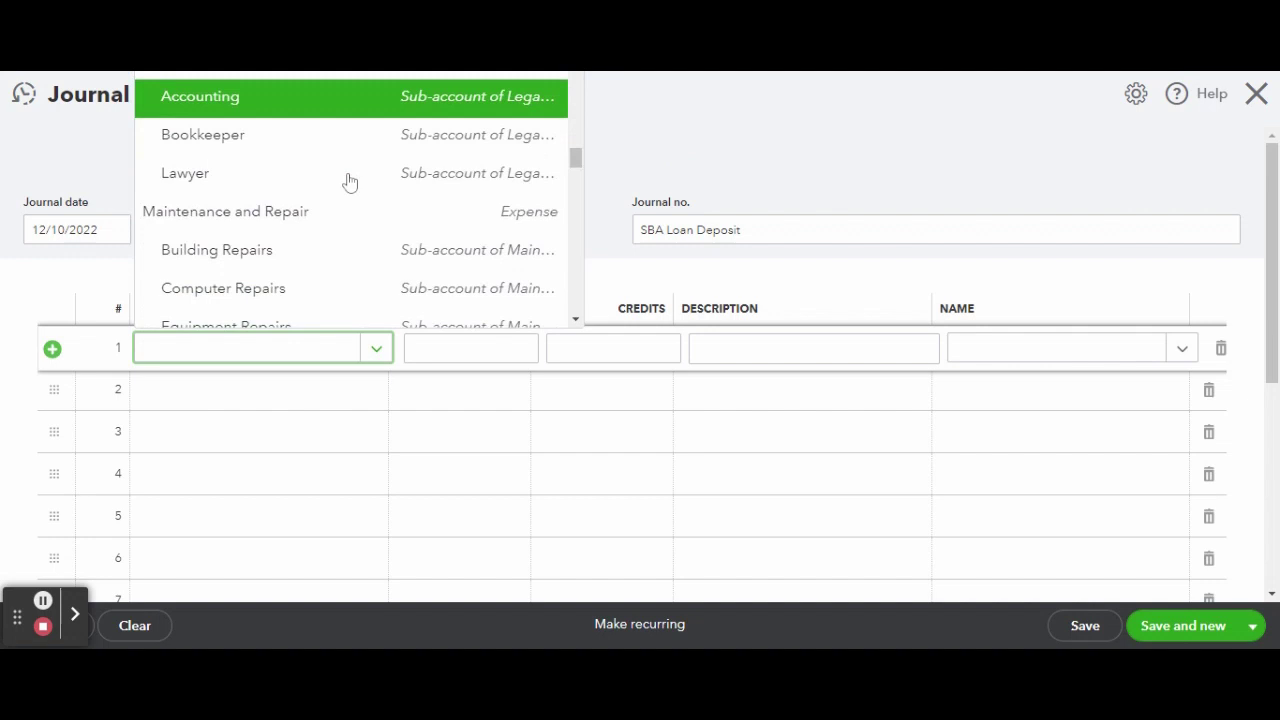
scroll(350, 182, "down", 8)
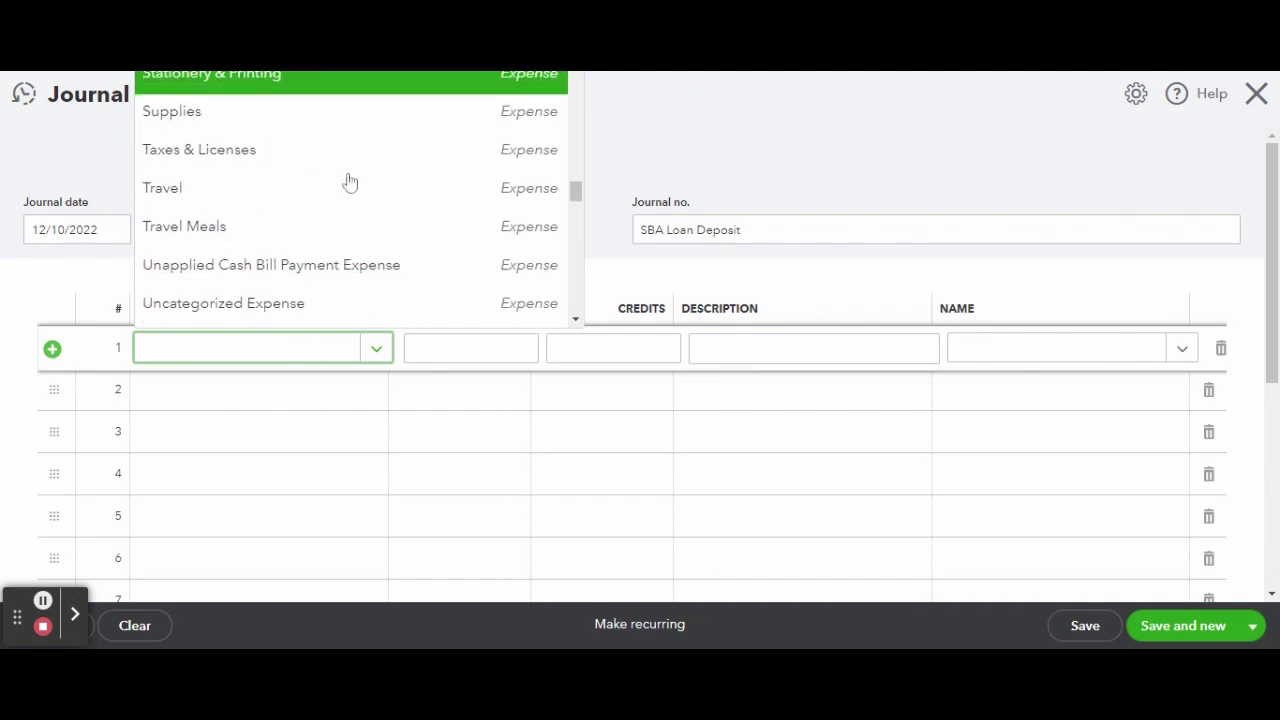
scroll(350, 182, "down", 8)
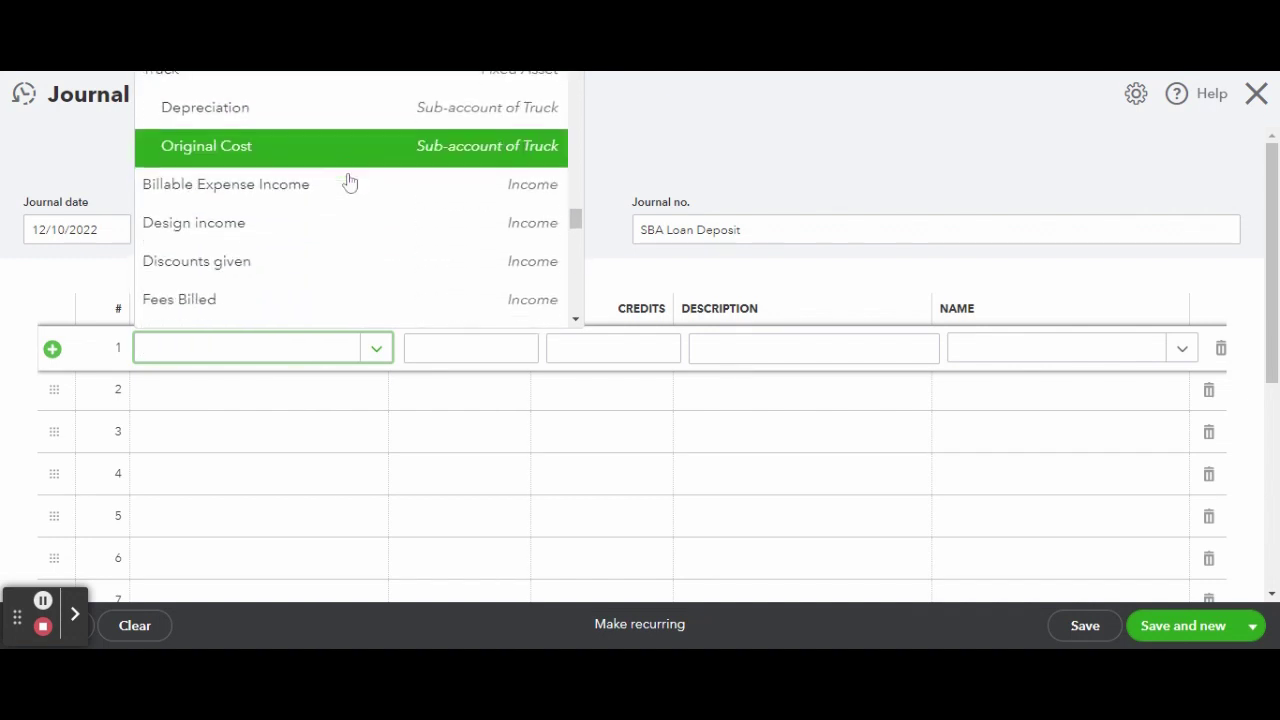
scroll(350, 182, "down", 5)
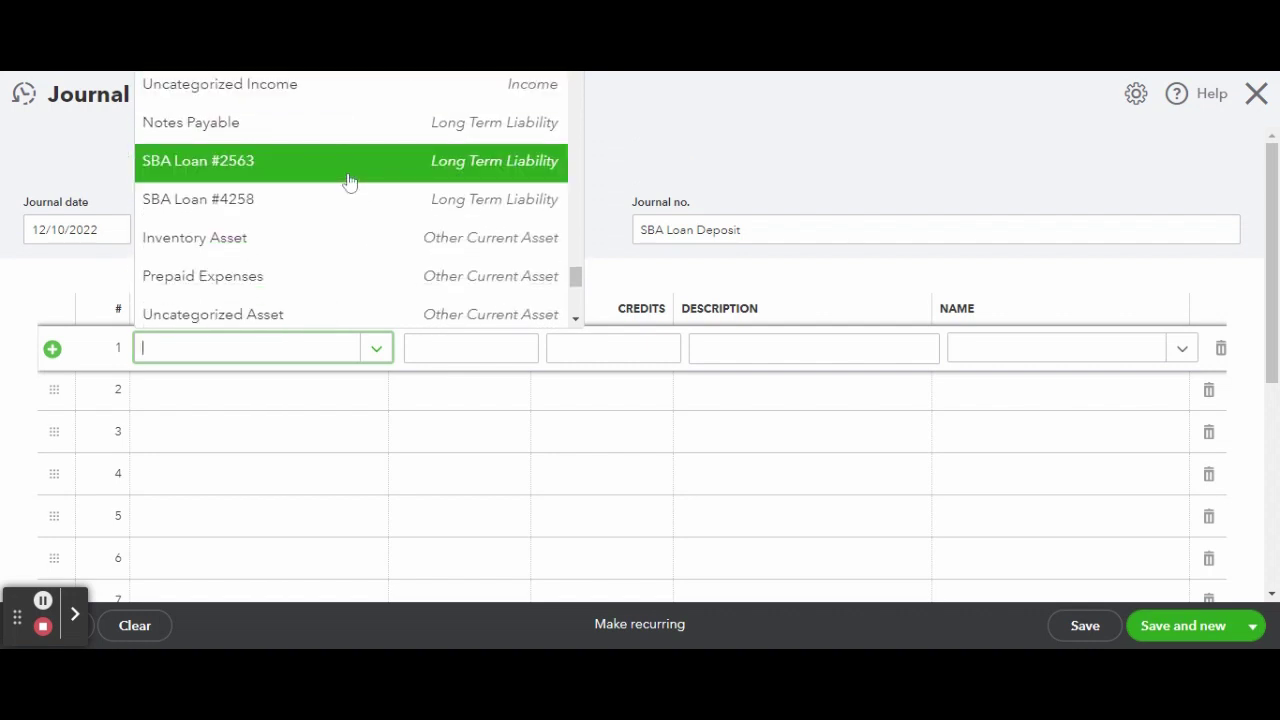
left_click(350, 182)
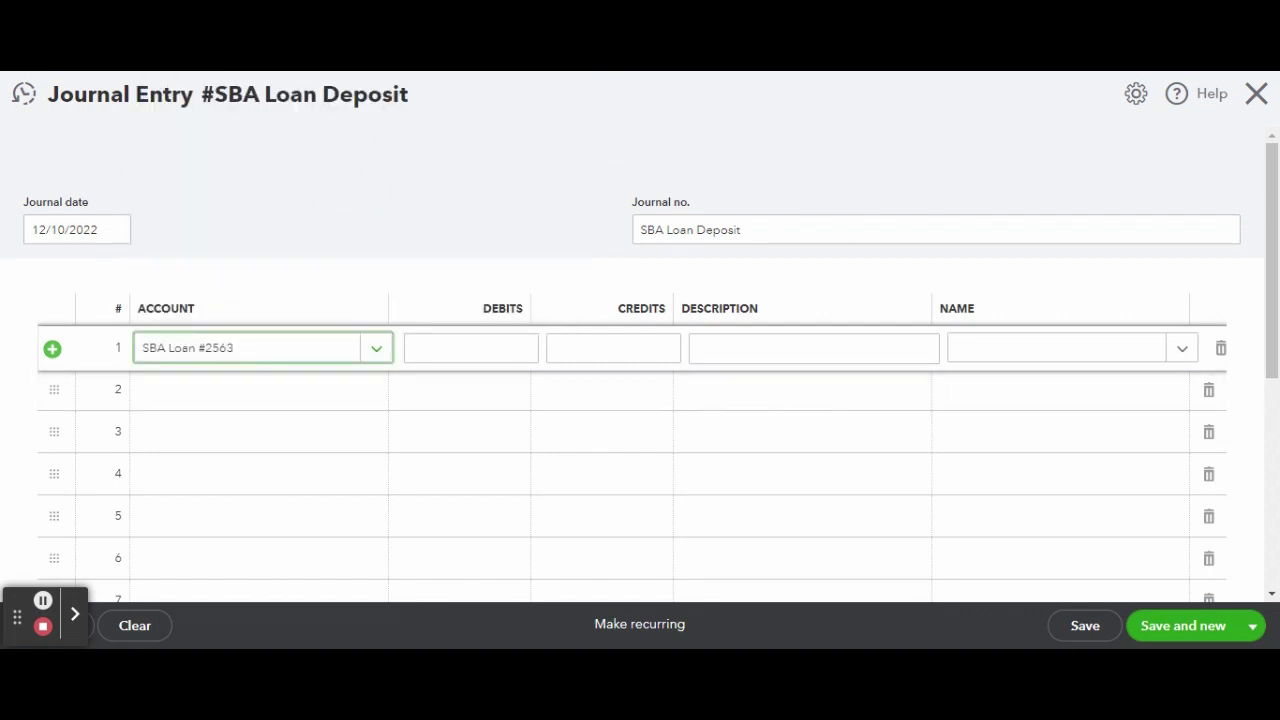
left_click(586, 357)
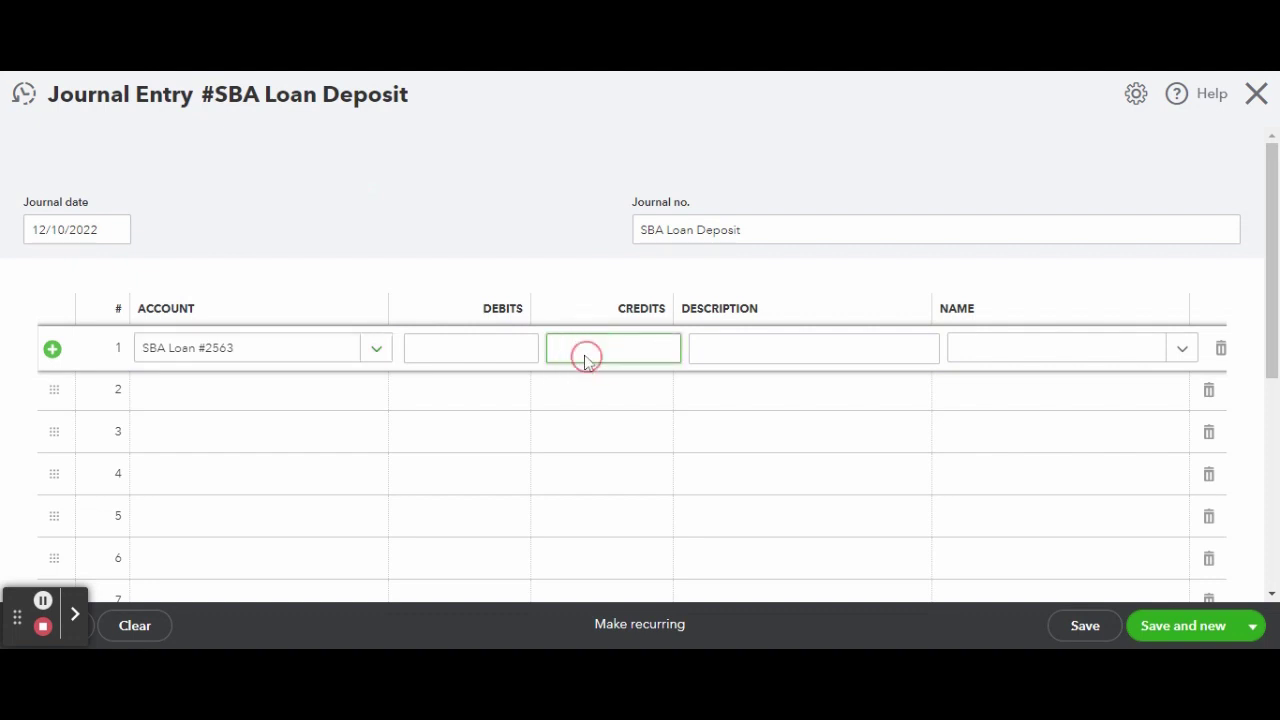
type("120987.63")
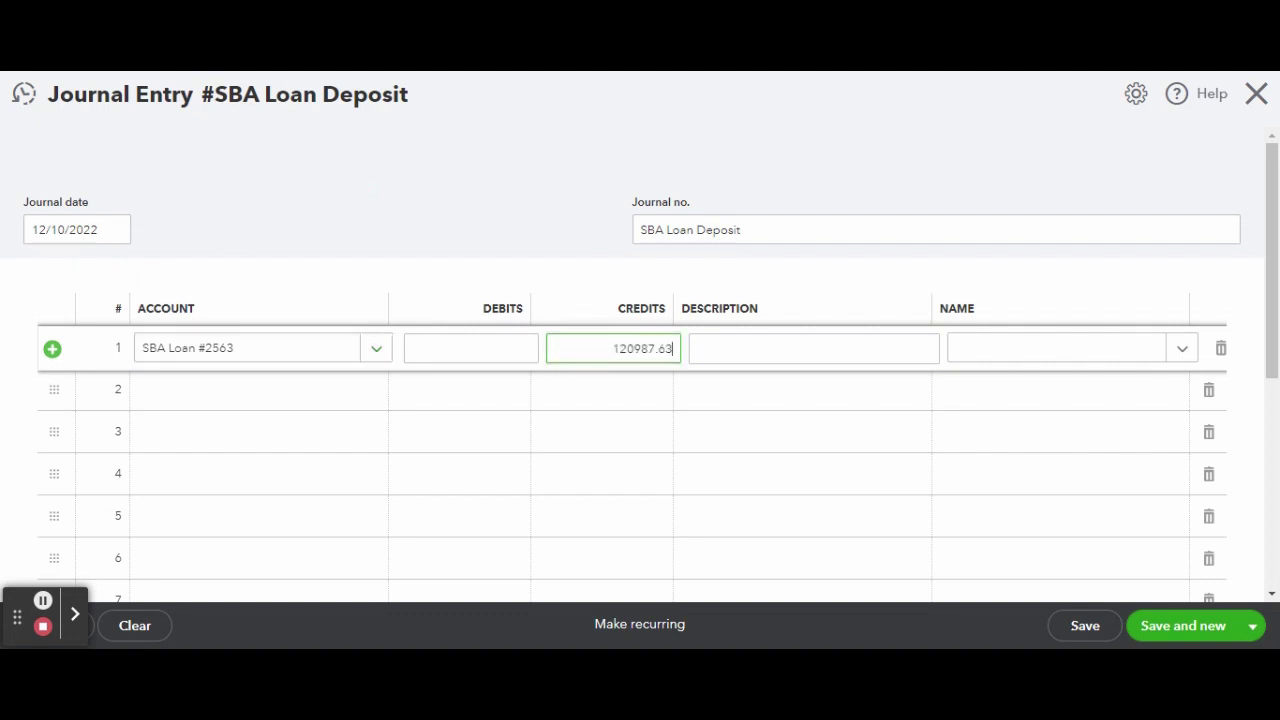
Add Checking as the balancing debit account on line 2, and save and close the journal entry.
left_click(260, 409)
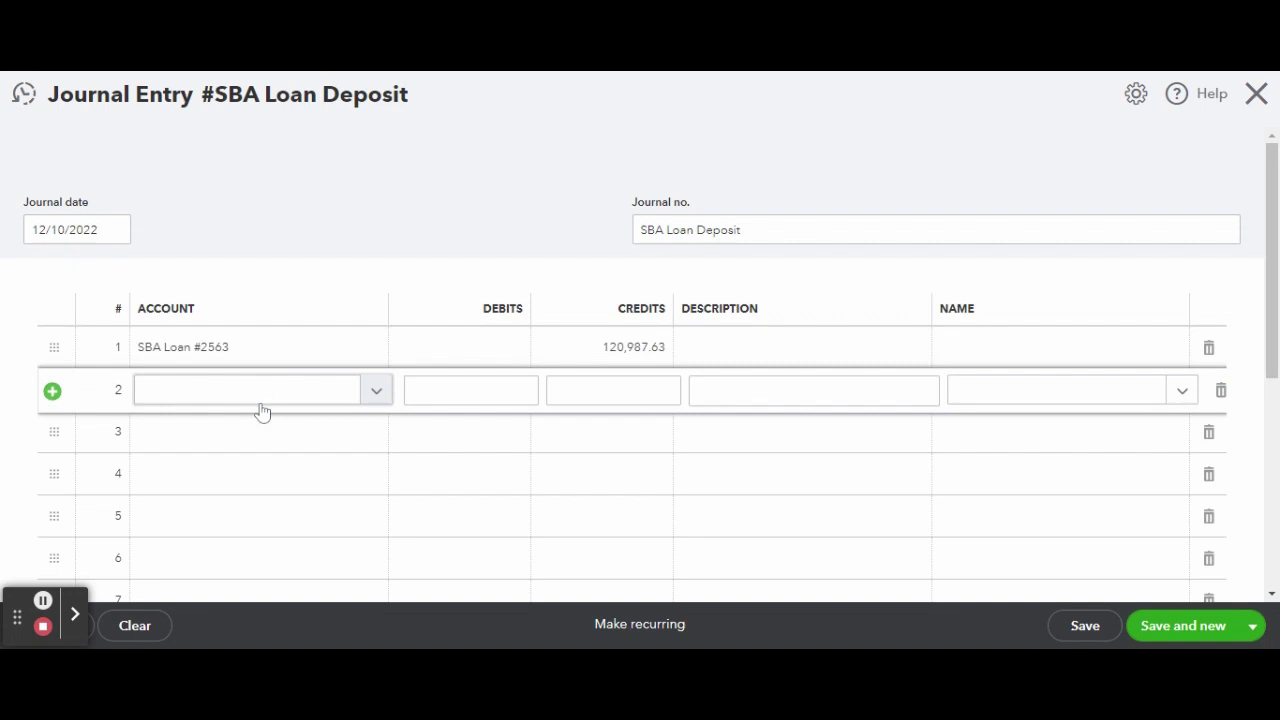
left_click(262, 410)
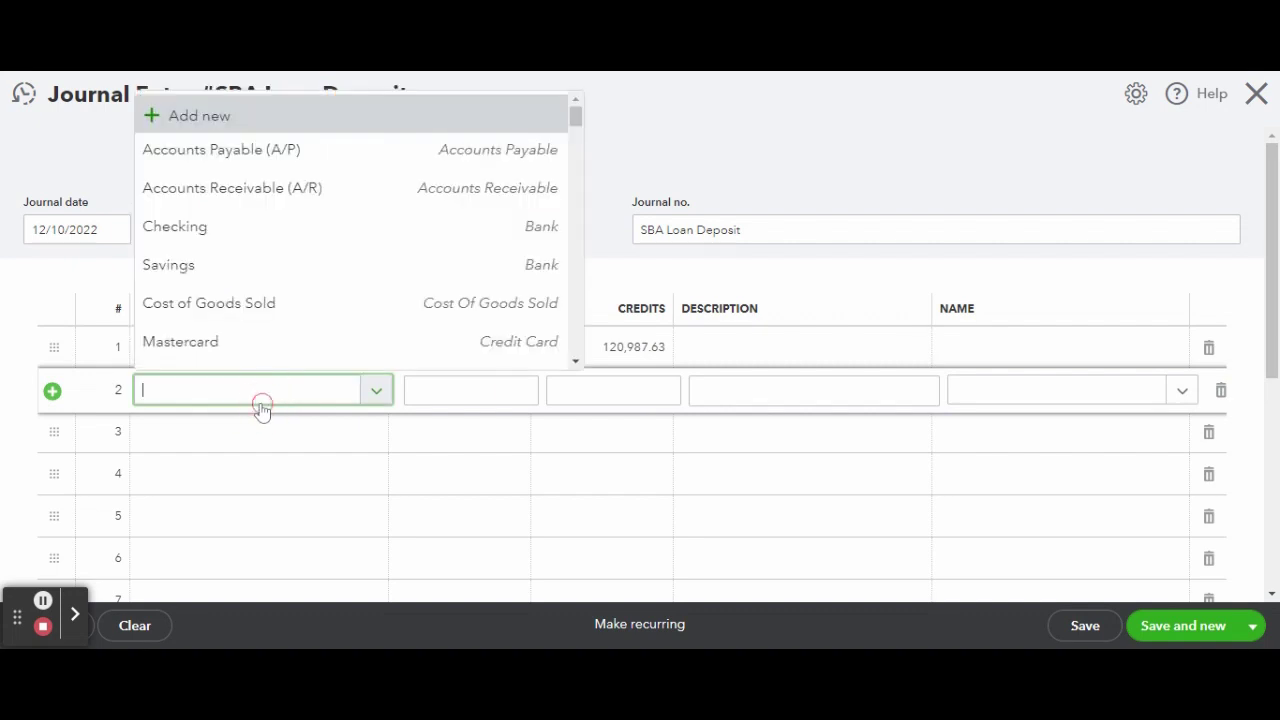
left_click(284, 233)
left_click(410, 224)
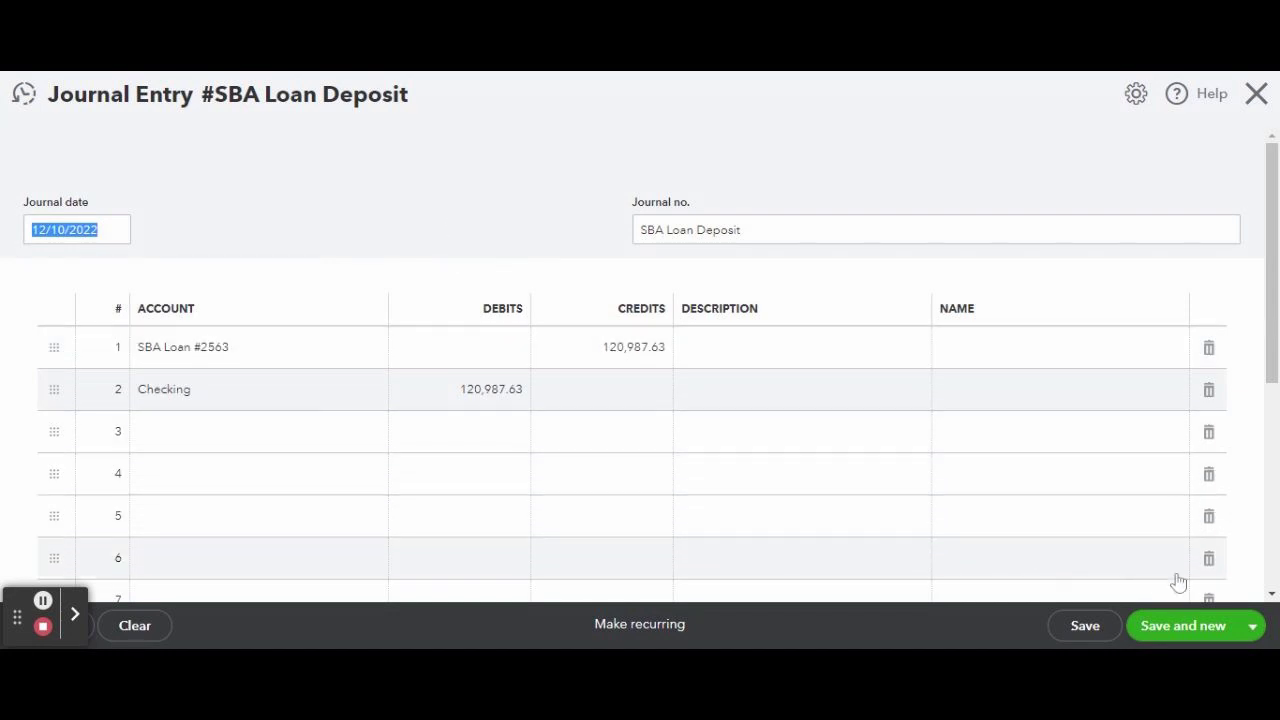
left_click(1250, 627)
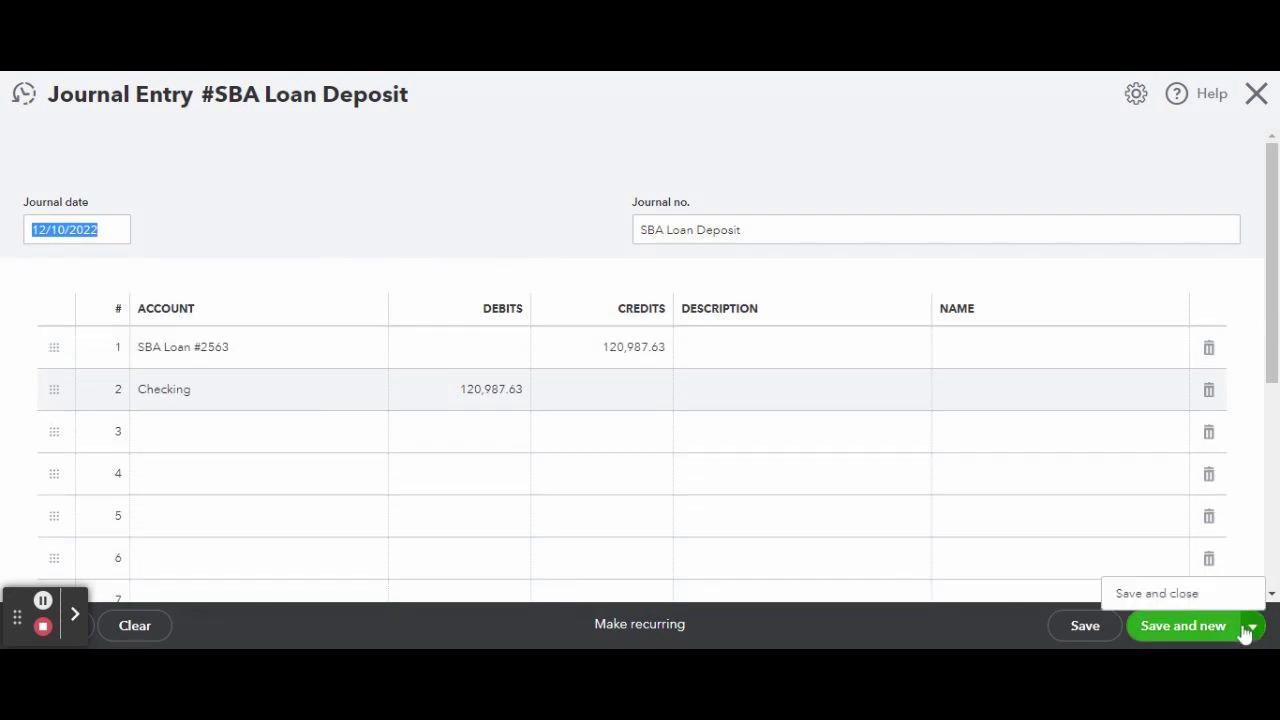
left_click(1190, 595)
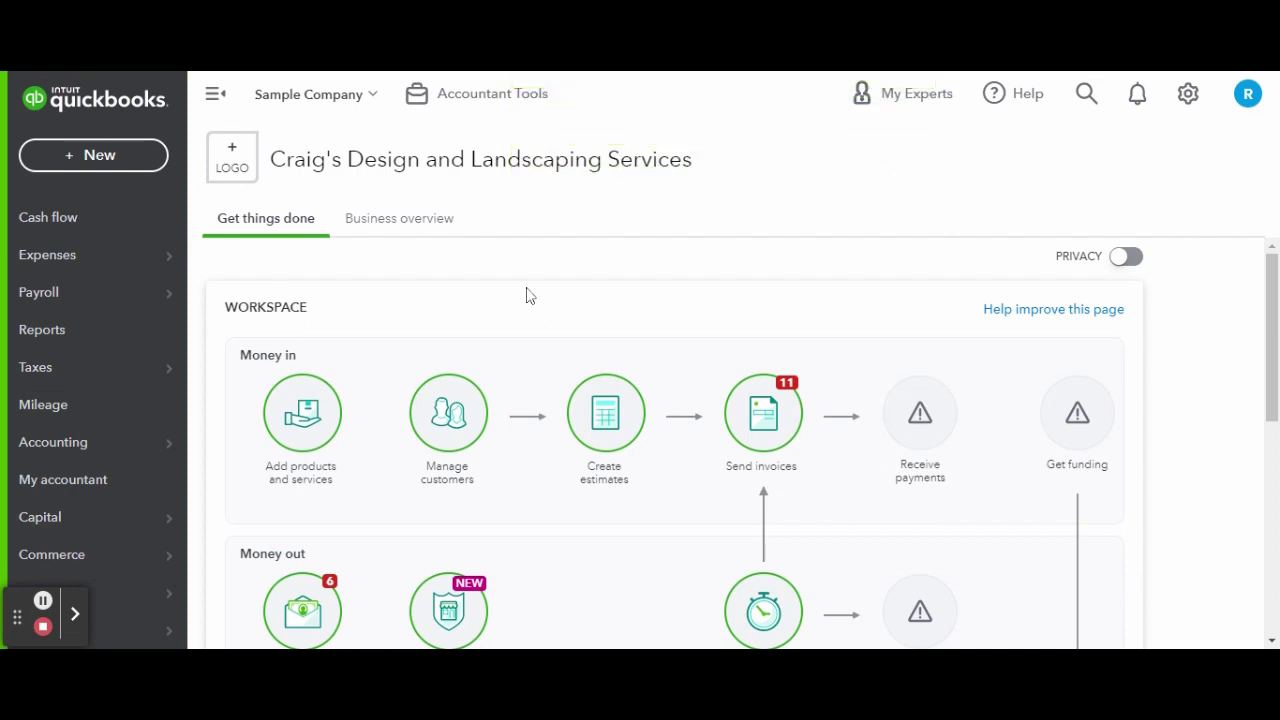
Open the bank register of the Checking account from Banking and dismiss the register basics tour.
scroll(82, 273, "up", 2)
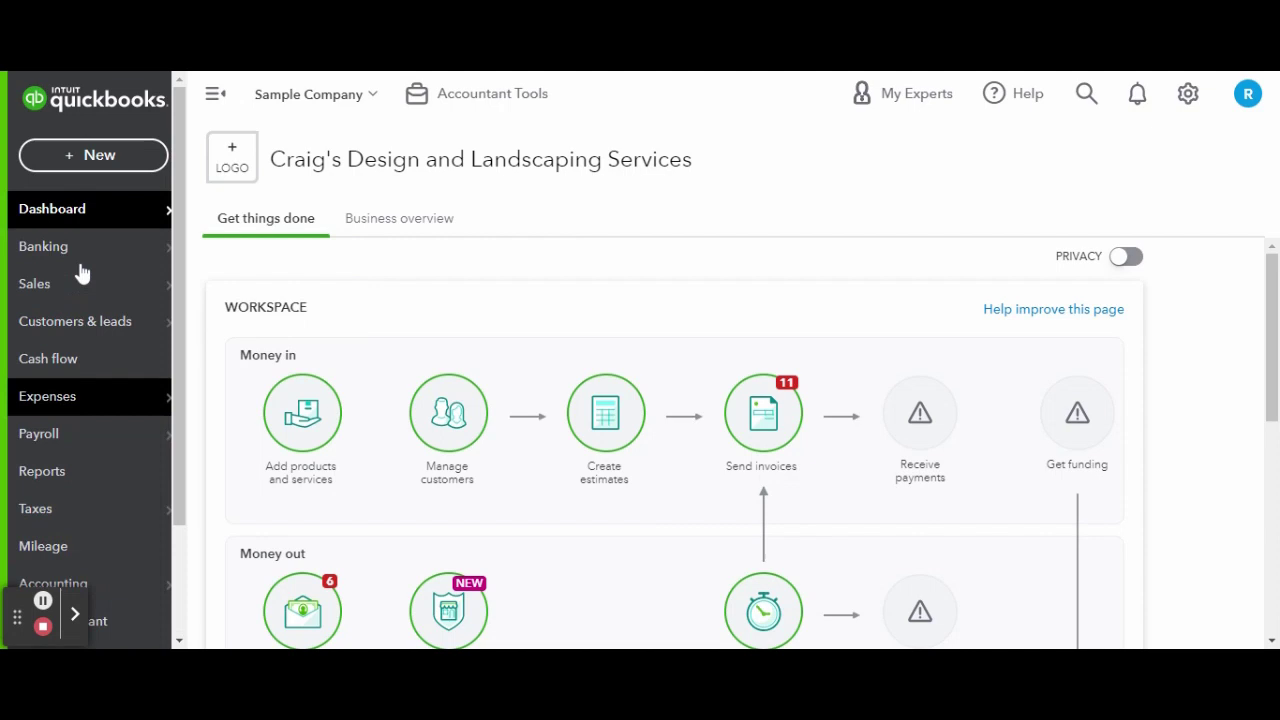
left_click(84, 258)
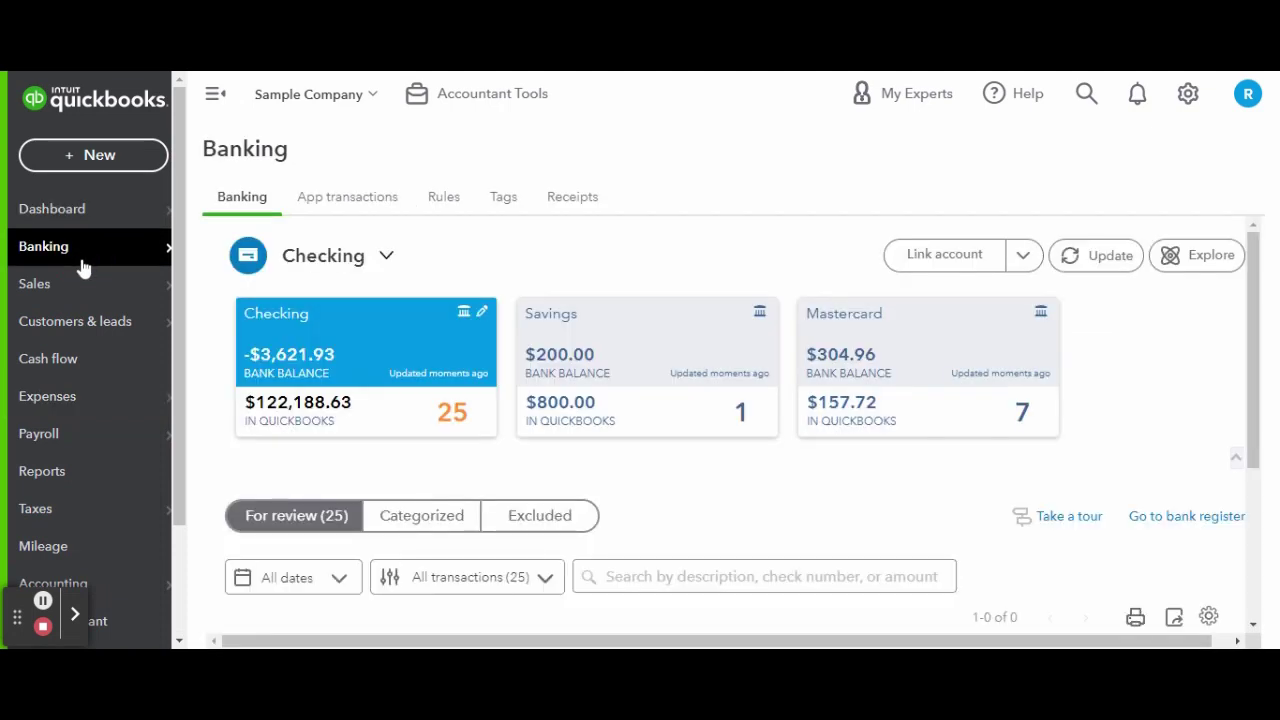
left_click(1162, 518)
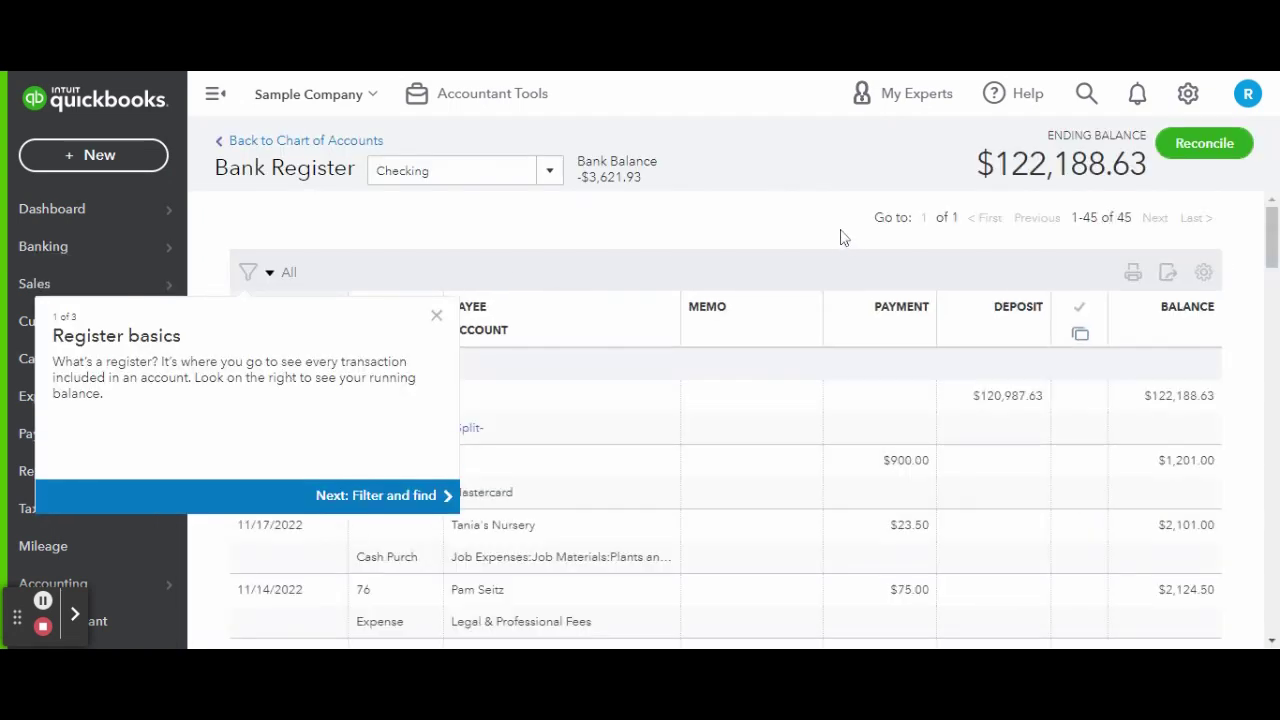
left_click(436, 315)
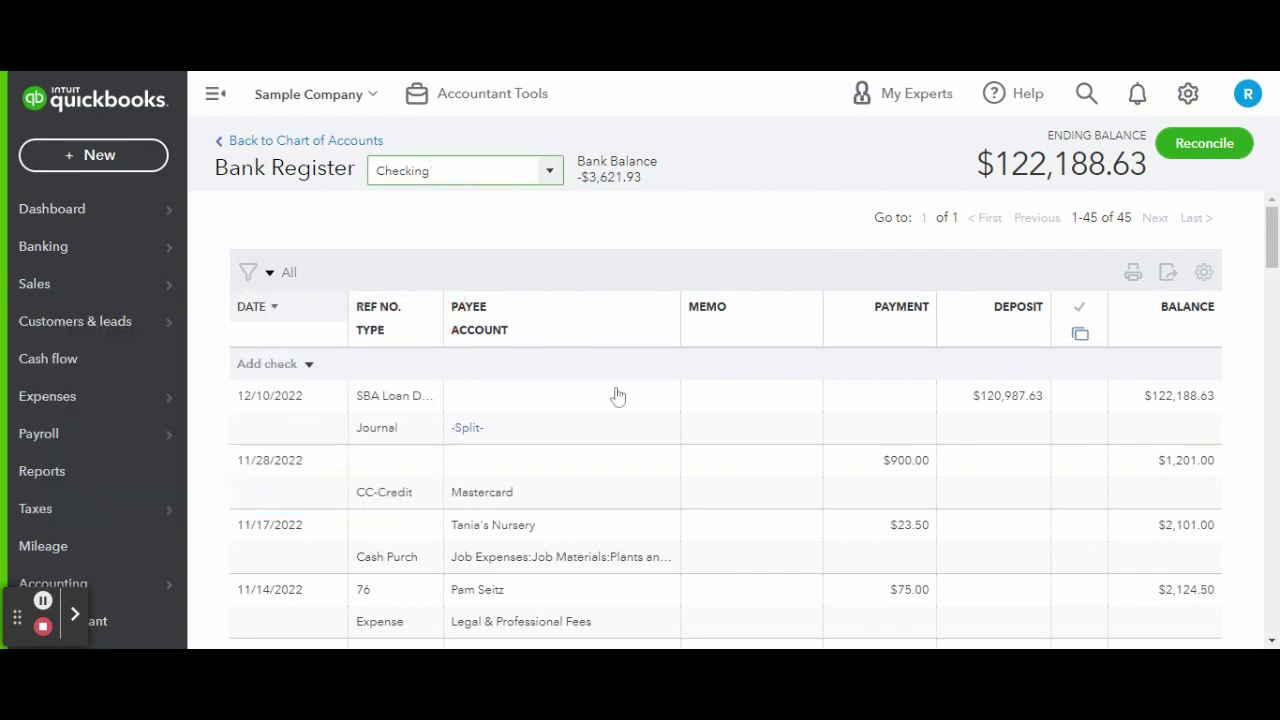